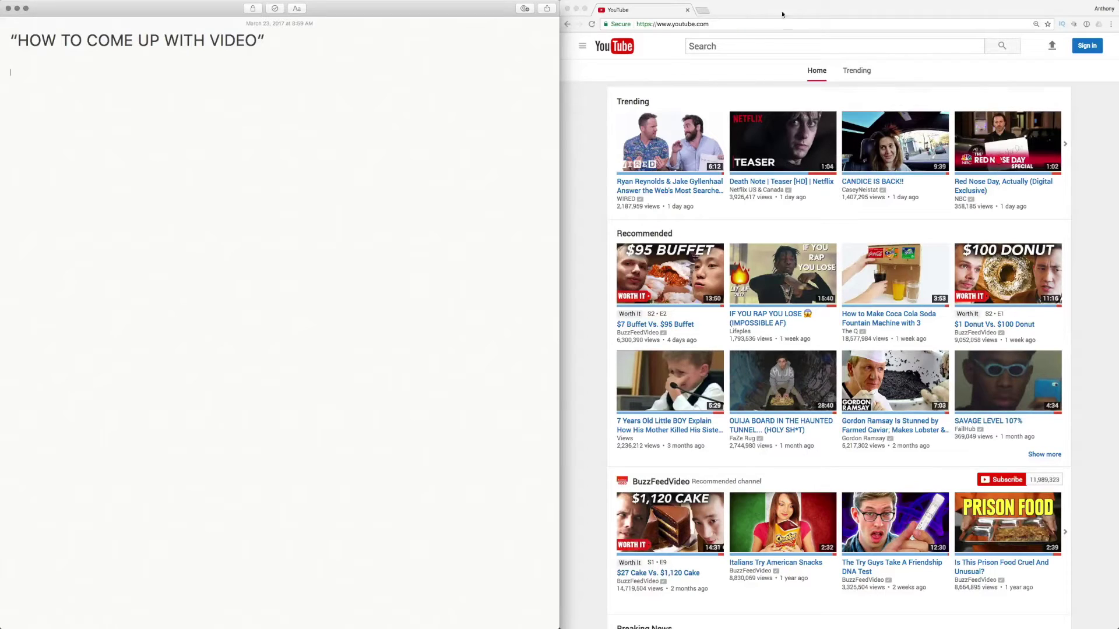
Focus the YouTube search box to type 'how to come up with video' and see suggestions.
click(762, 48)
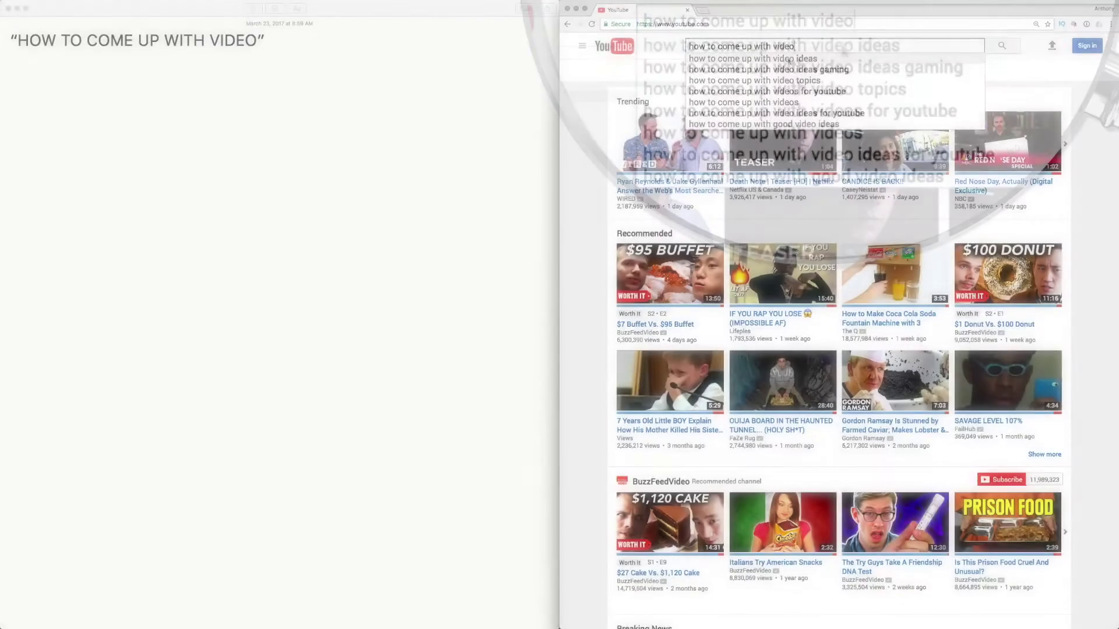
Search for the 'how to come up with video ideas' suggestion and scroll through the results.
click(722, 59)
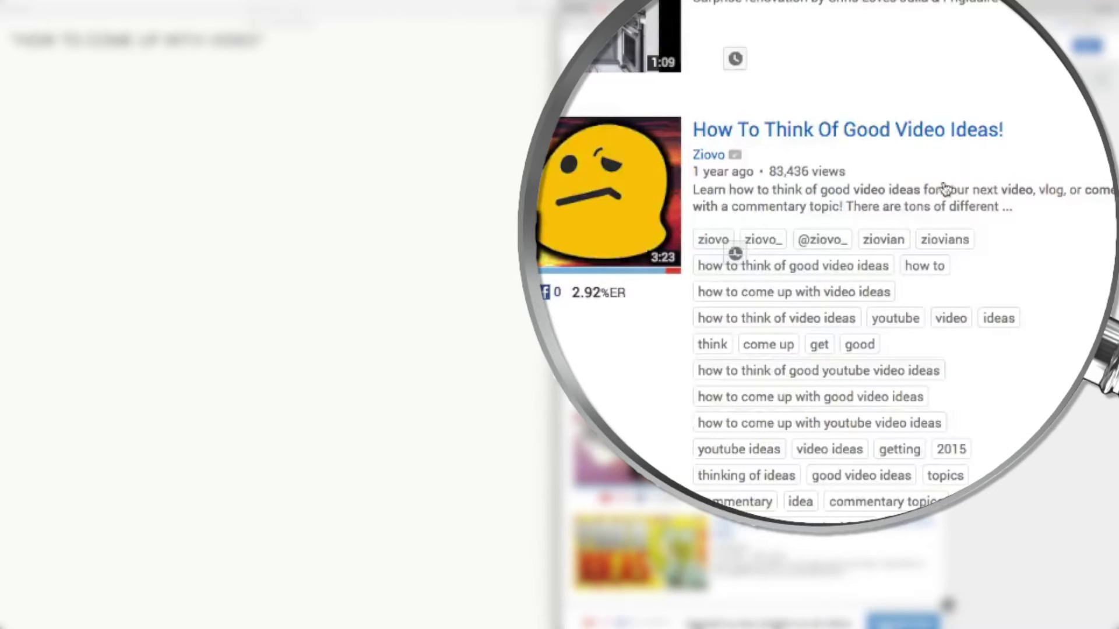
scroll(895, 205, down, 3)
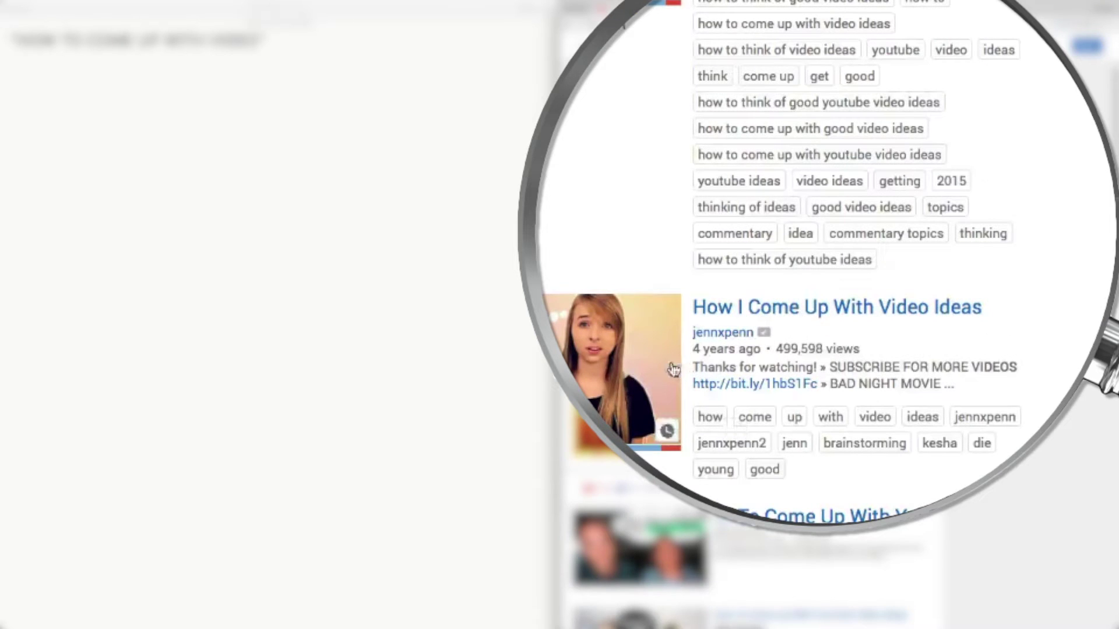
scroll(965, 367, down, 2)
scroll(845, 318, down, 2)
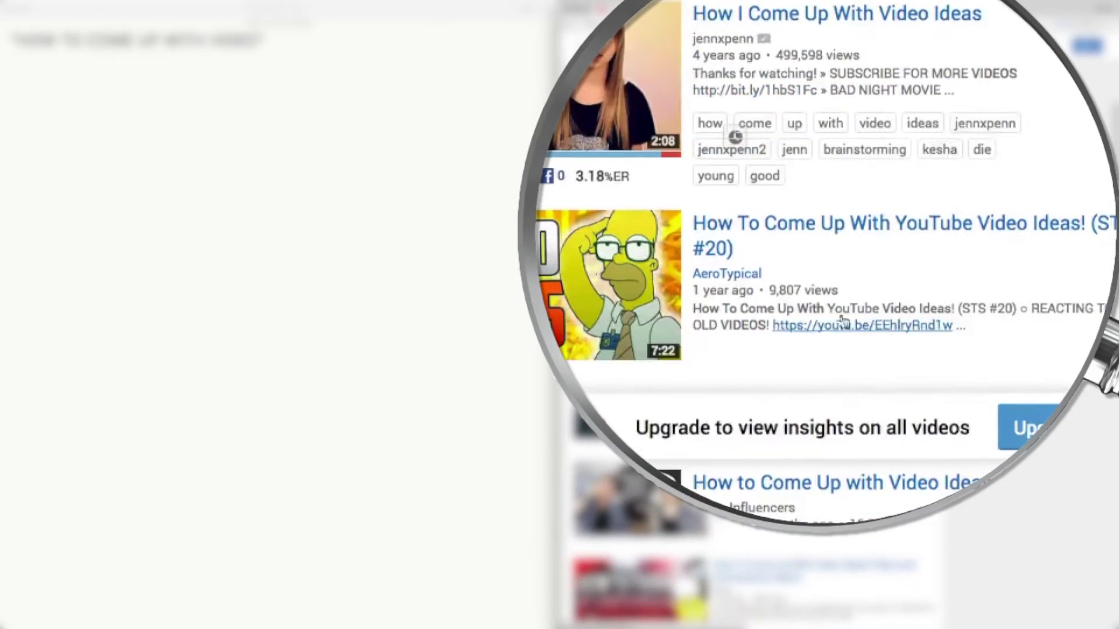
scroll(749, 303, down, 2)
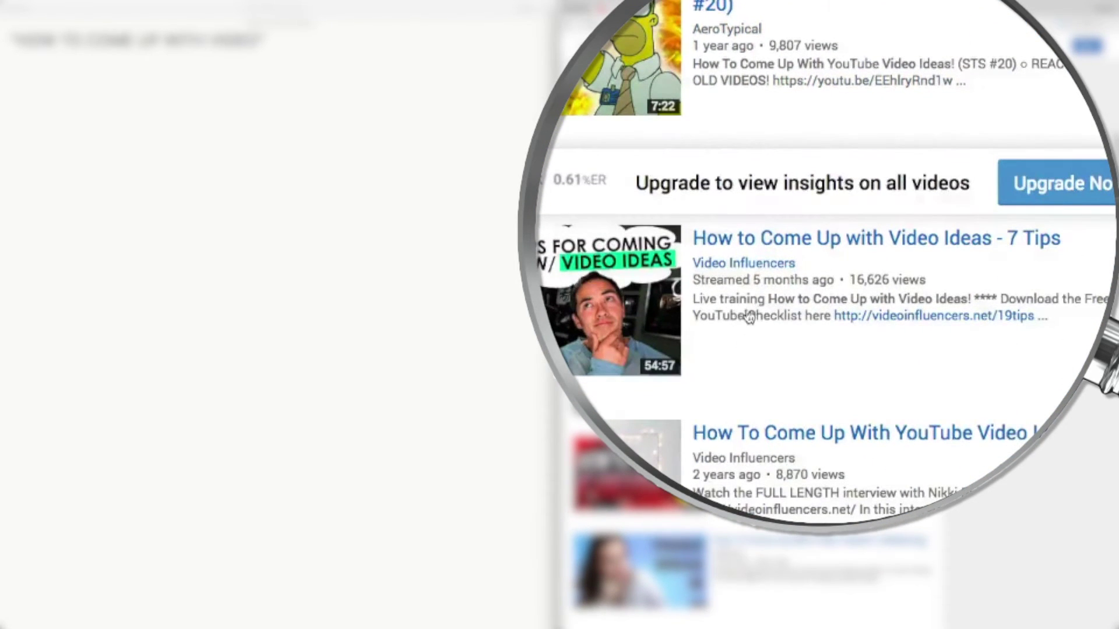
scroll(846, 293, down, 3)
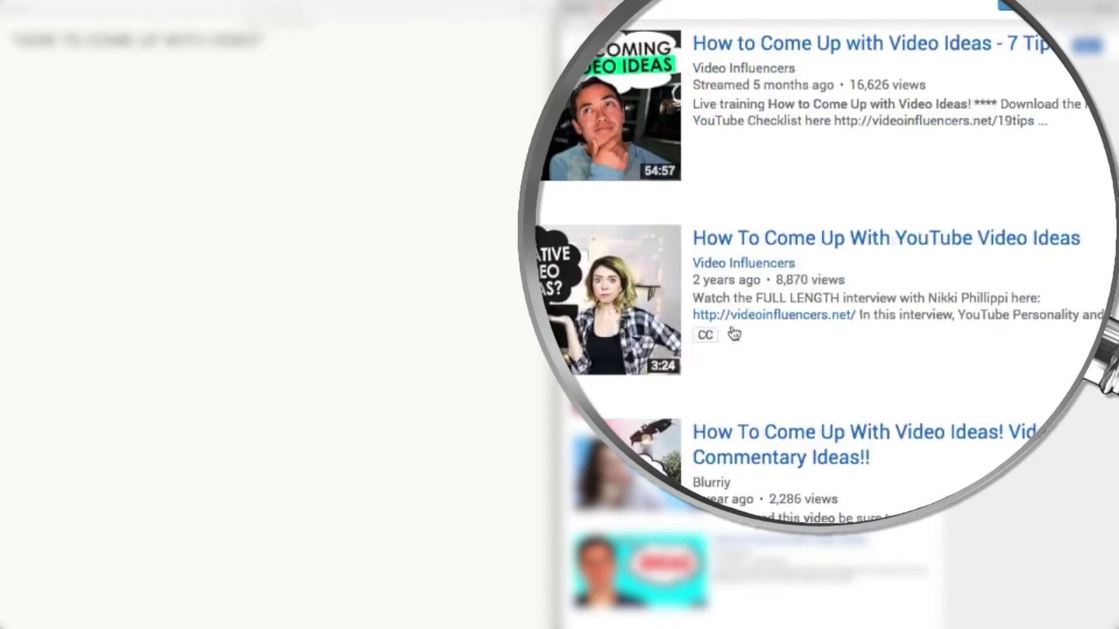
scroll(775, 312, down, 2)
scroll(796, 380, down, 4)
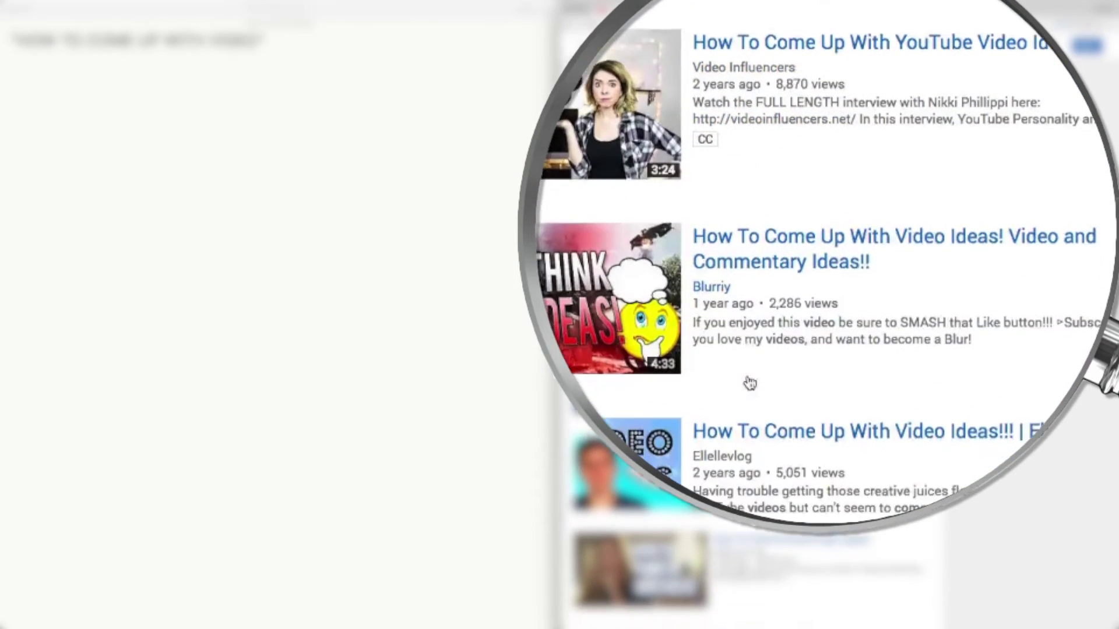
scroll(785, 450, down, 5)
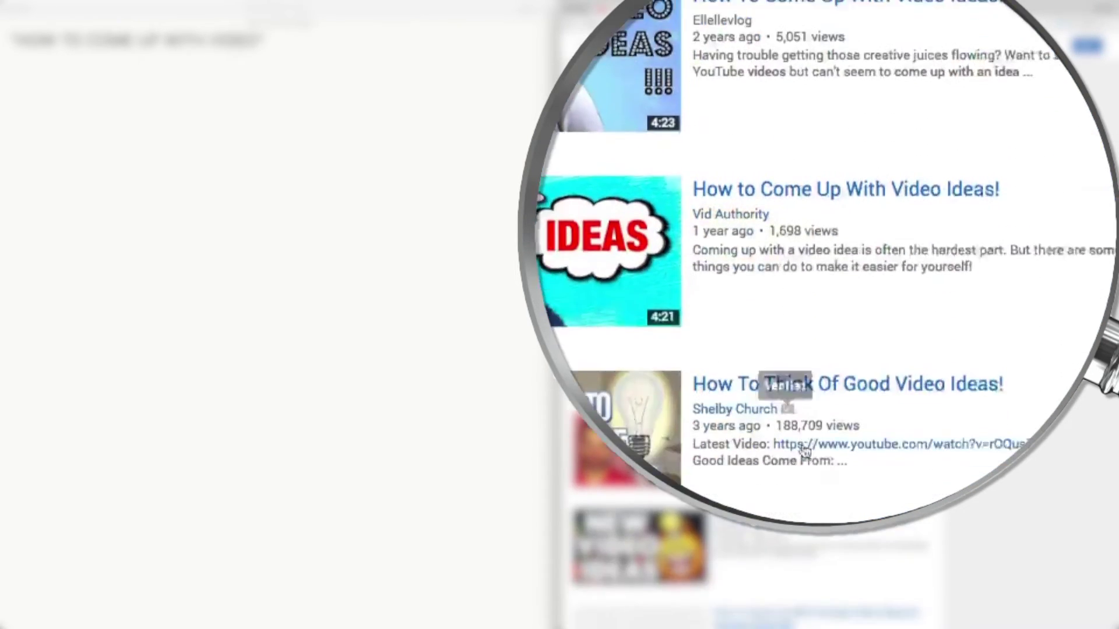
scroll(811, 447, down, 1)
scroll(812, 475, up, 5)
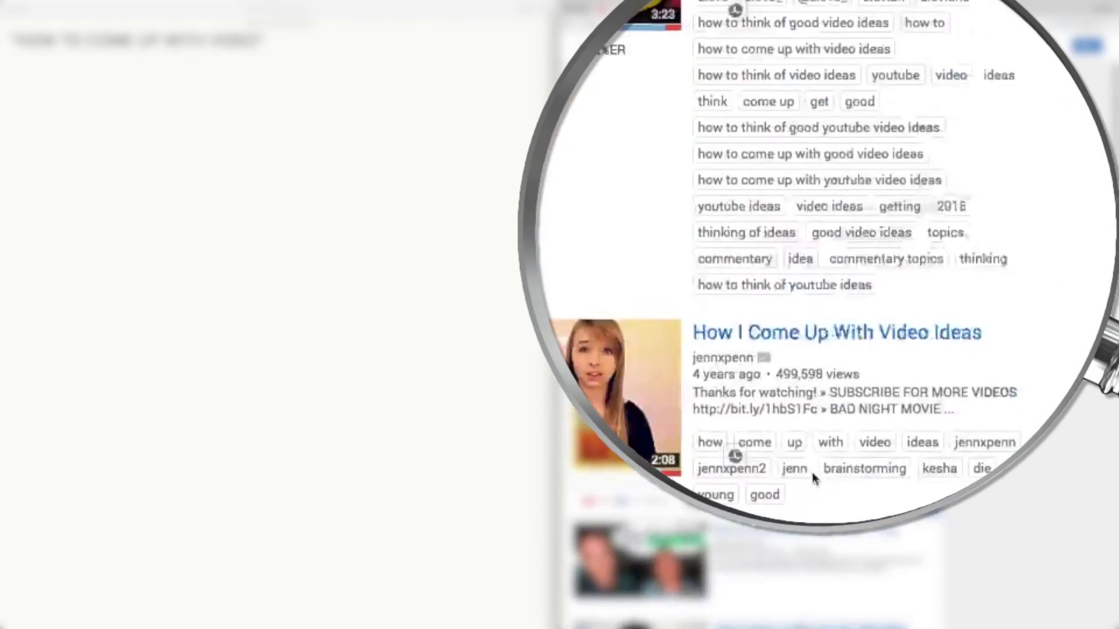
scroll(845, 457, up, 3)
scroll(863, 466, down, 3)
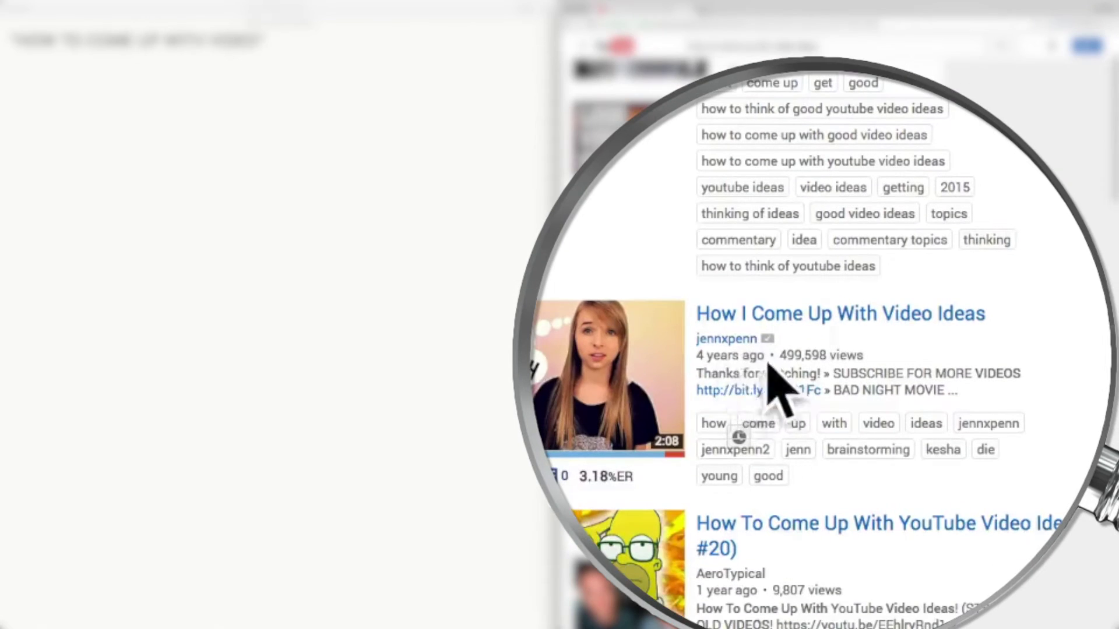
scroll(845, 408, down, 5)
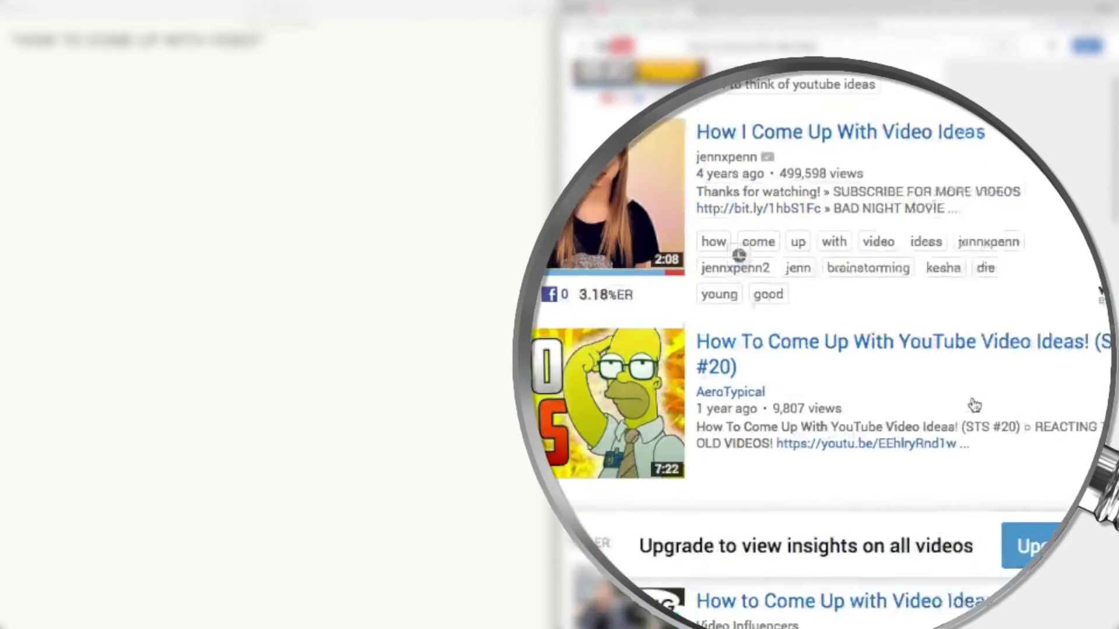
scroll(804, 502, down, 10)
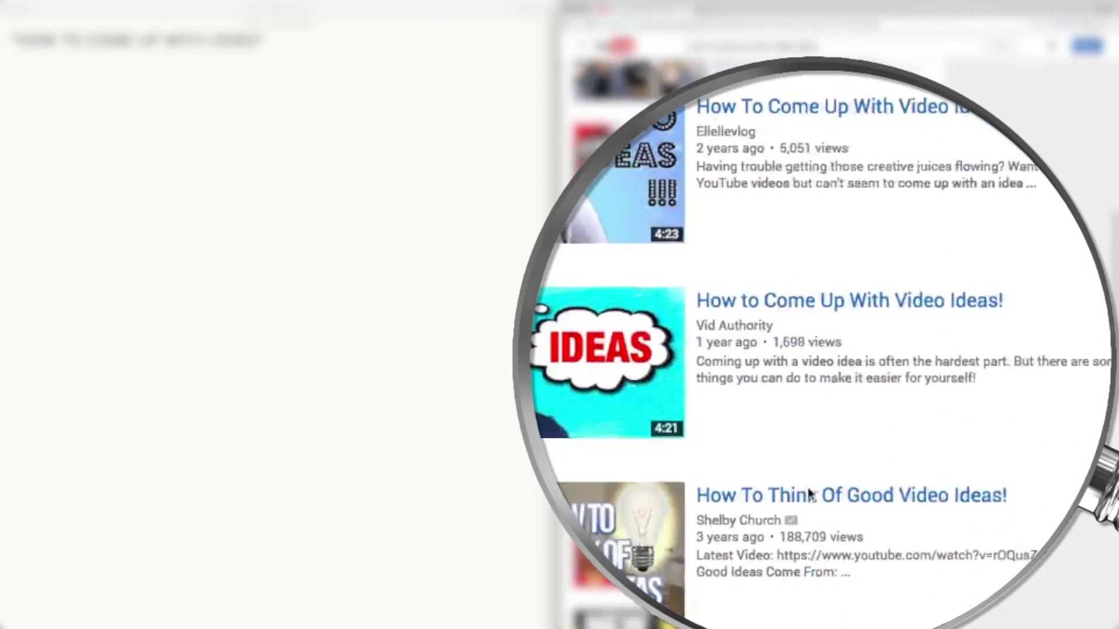
scroll(804, 492, up, 10)
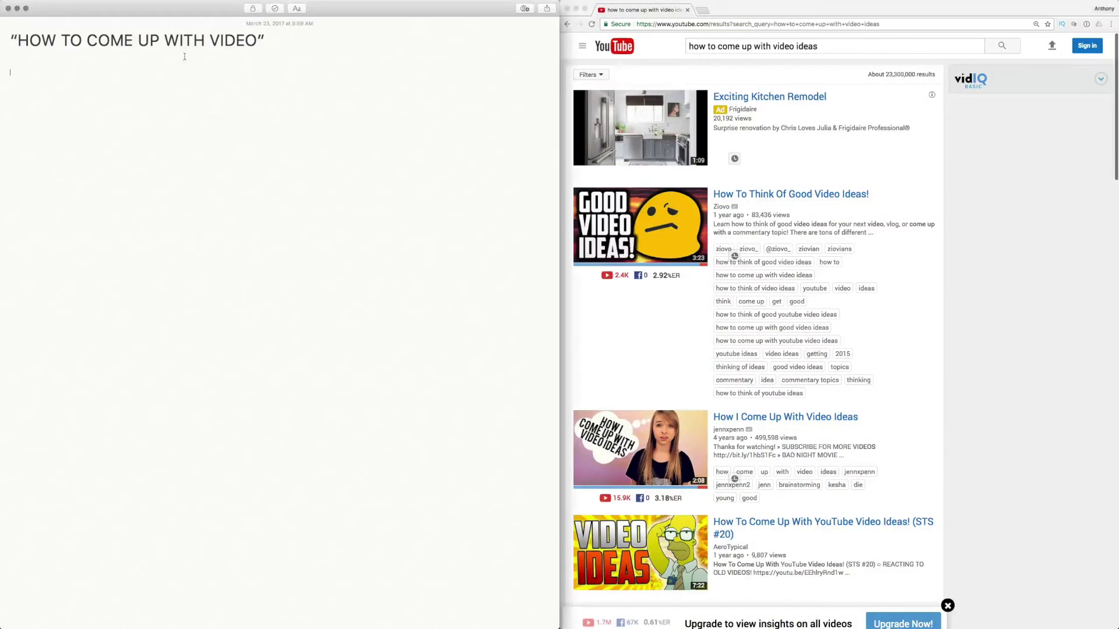
Delete 'ideas' from the search query, leaving 'how to come up with video'.
click(817, 47)
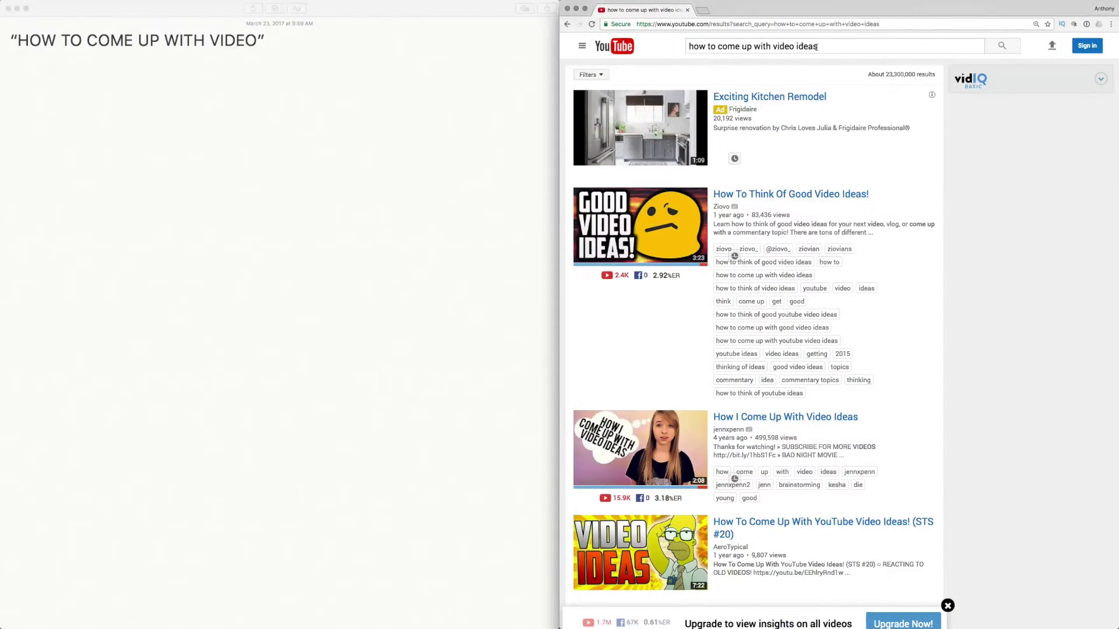
drag(820, 47, 795, 46)
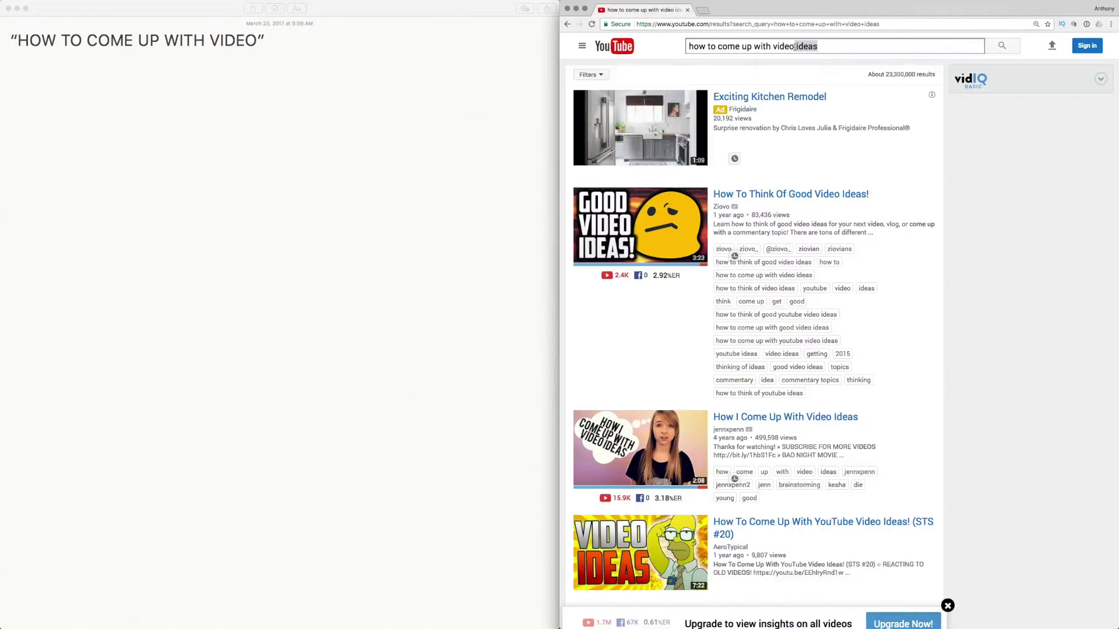
key(BackSpace)
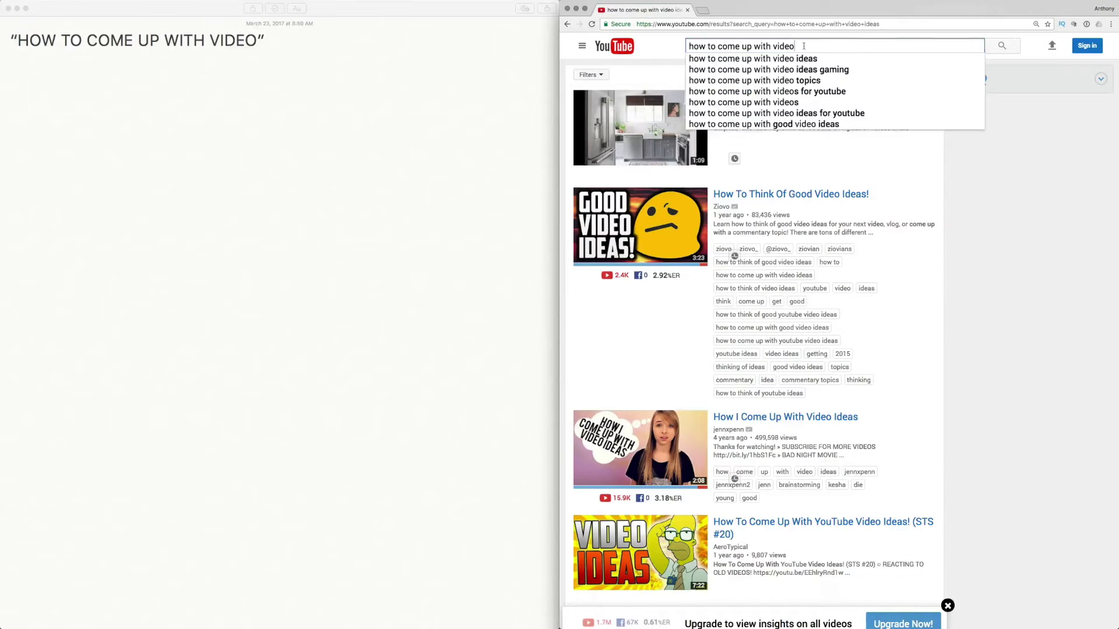
Add 'How to come up with video ideas', '…video topics' and 'How I come up with video ideas' to the note.
click(244, 91)
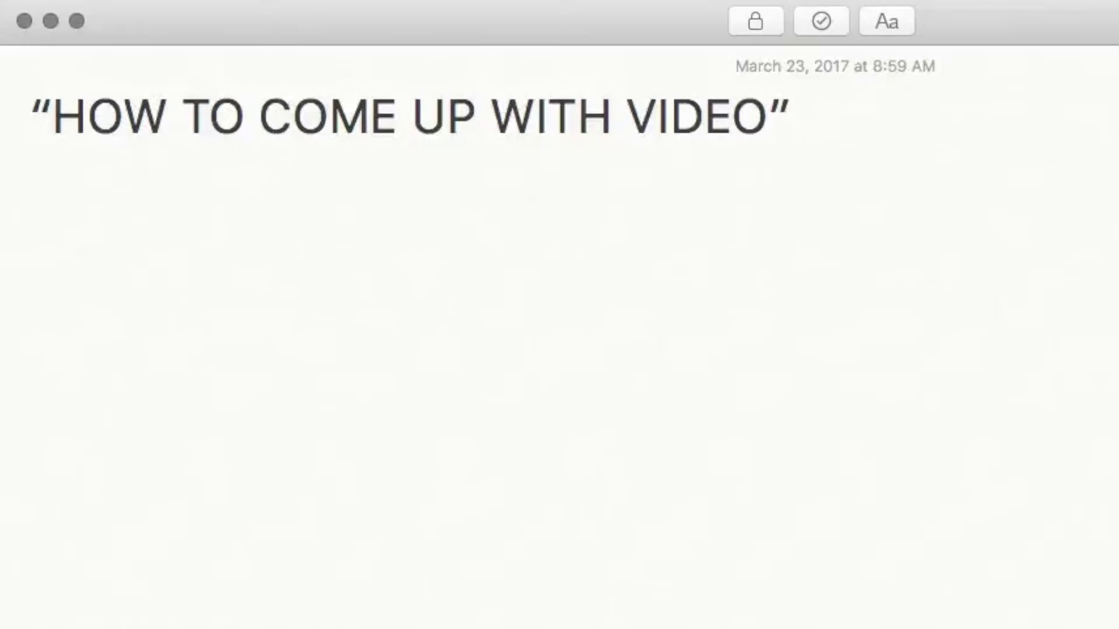
text(How to come up with)
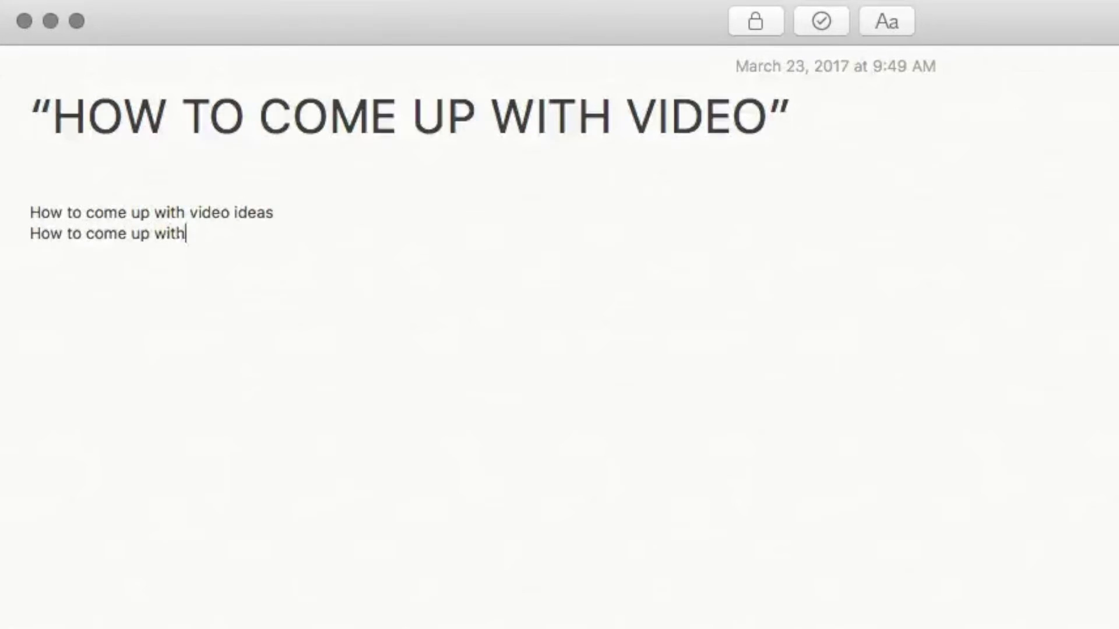
text( video topics)
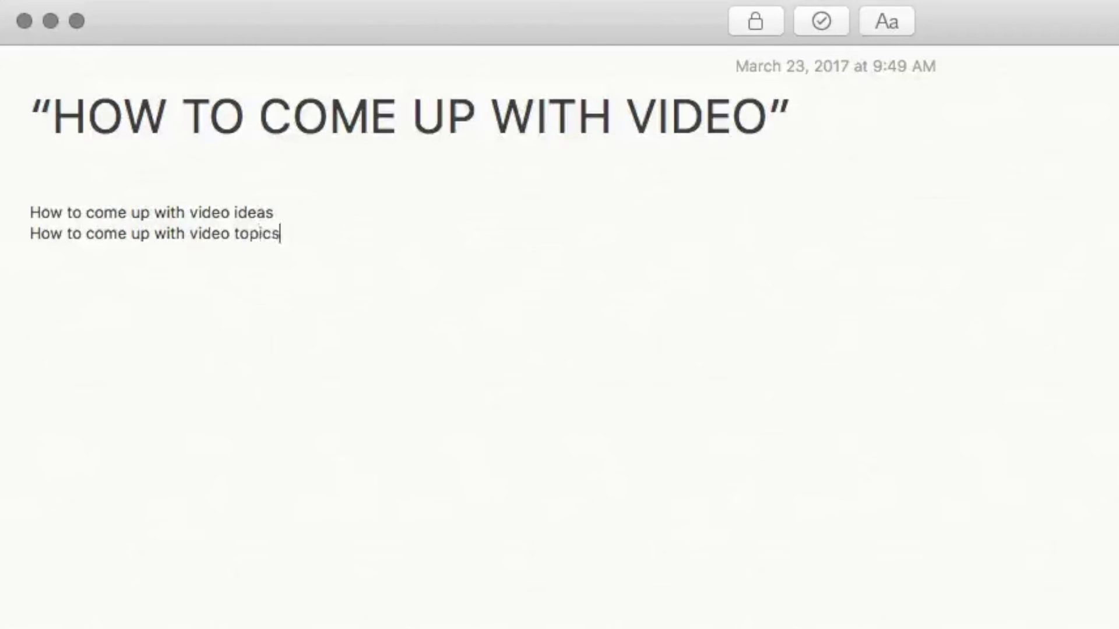
key(Return)
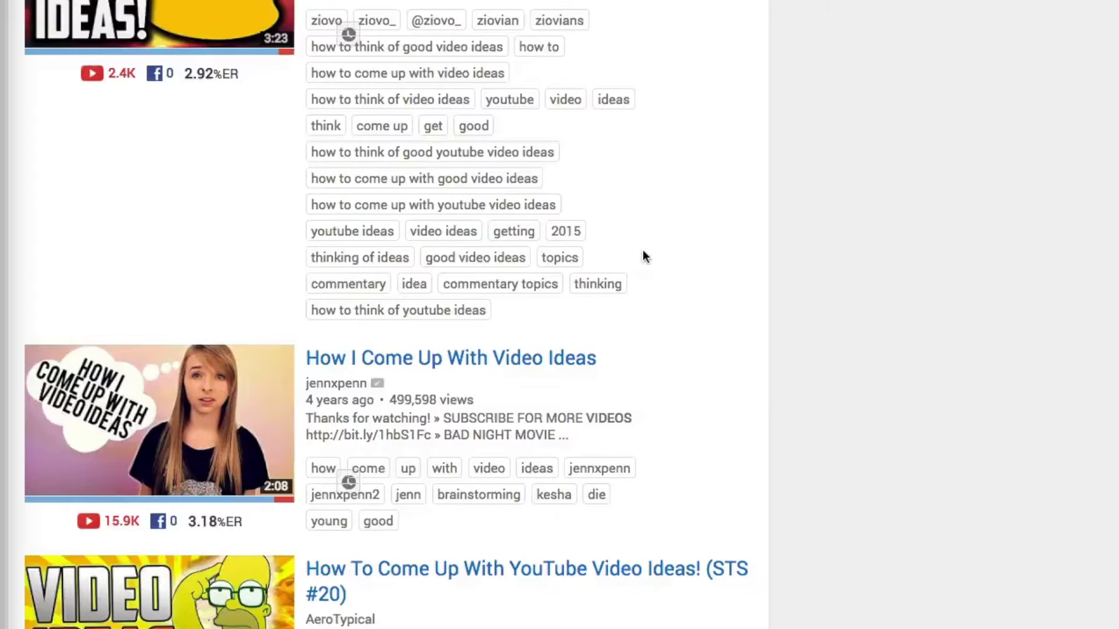
scroll(642, 250, down, 2)
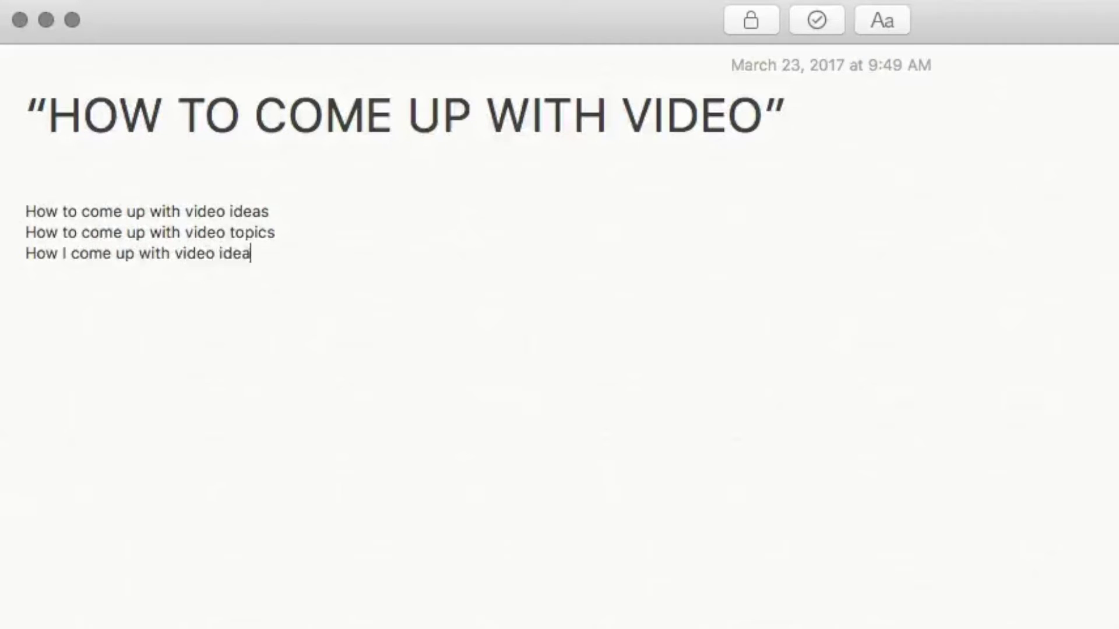
key(Return)
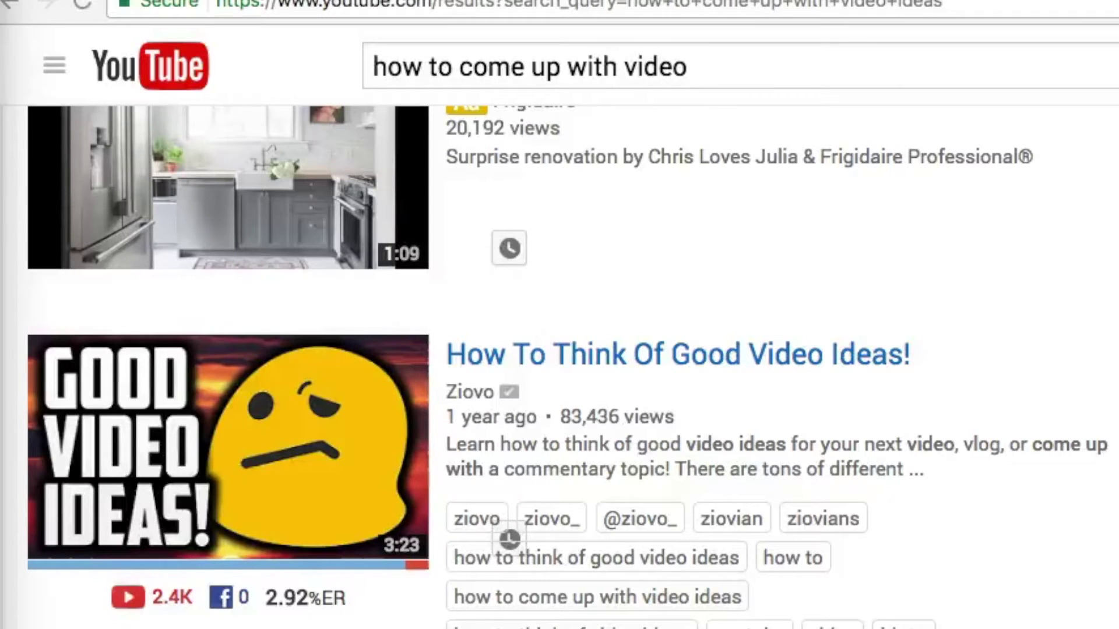
Trim the query to 'how to come up with vide' and scroll through the video-ideas results.
click(733, 63)
key(BackSpace)
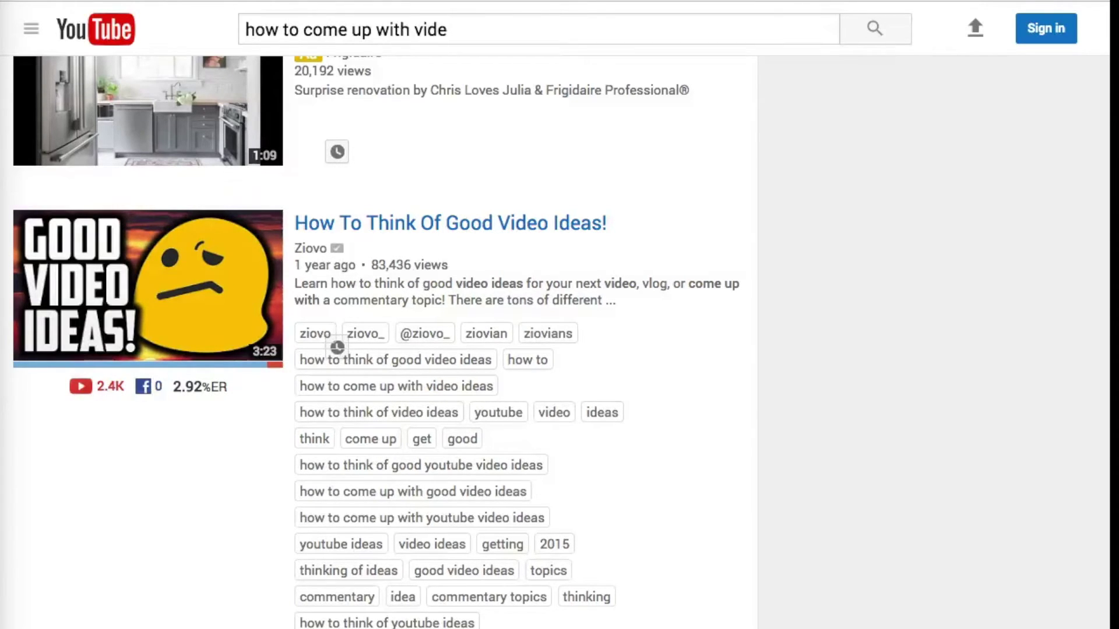
scroll(63, 516, down, 10)
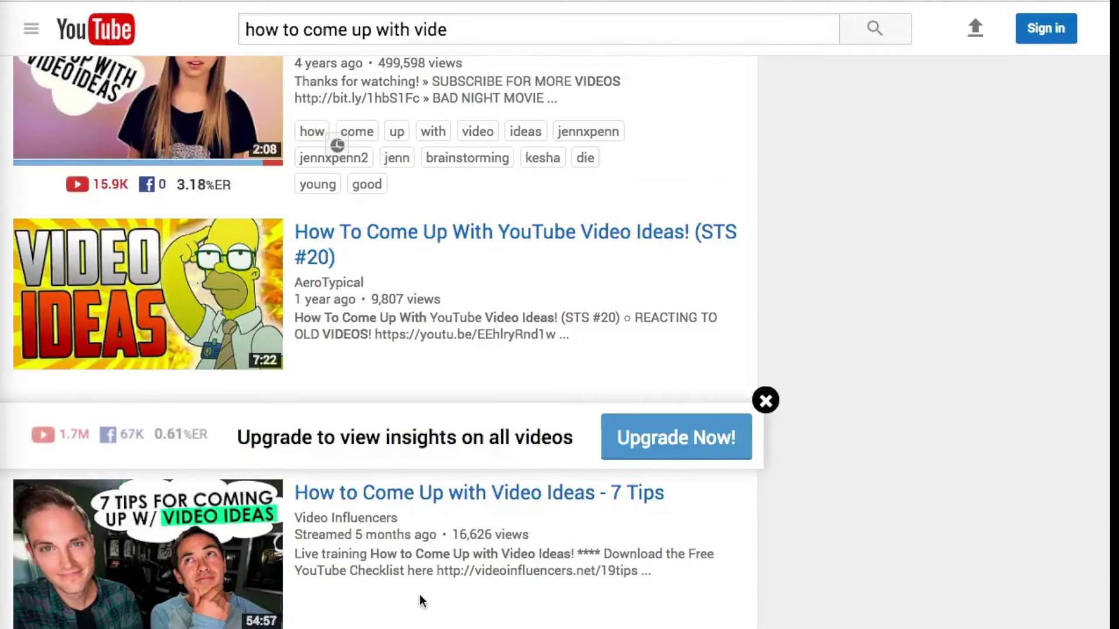
scroll(420, 594, down, 5)
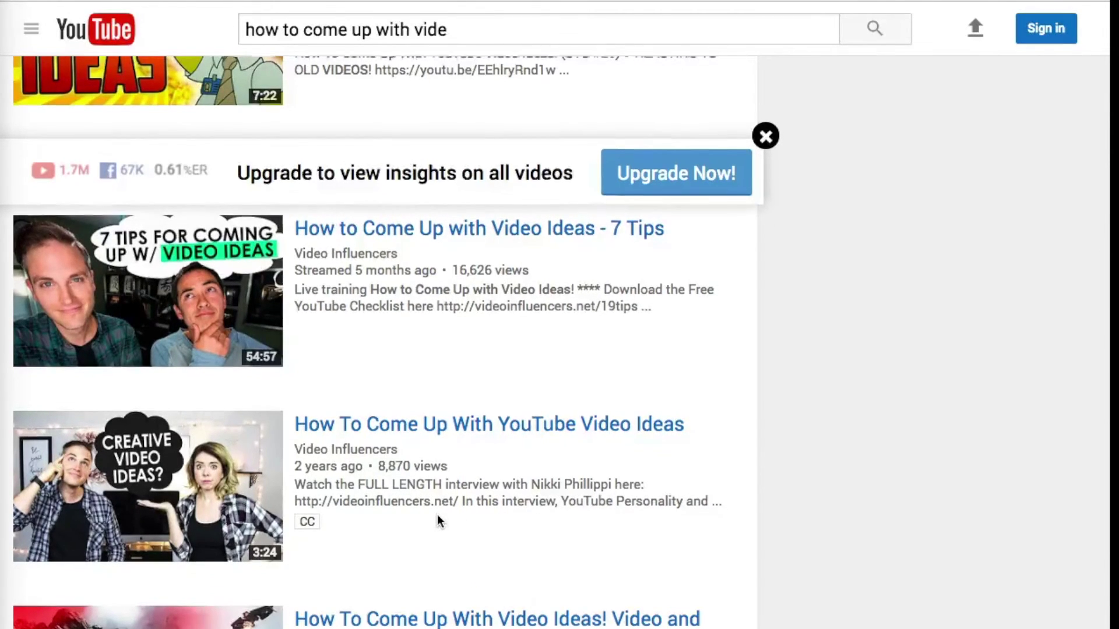
scroll(438, 516, up, 15)
scroll(437, 515, down, 1)
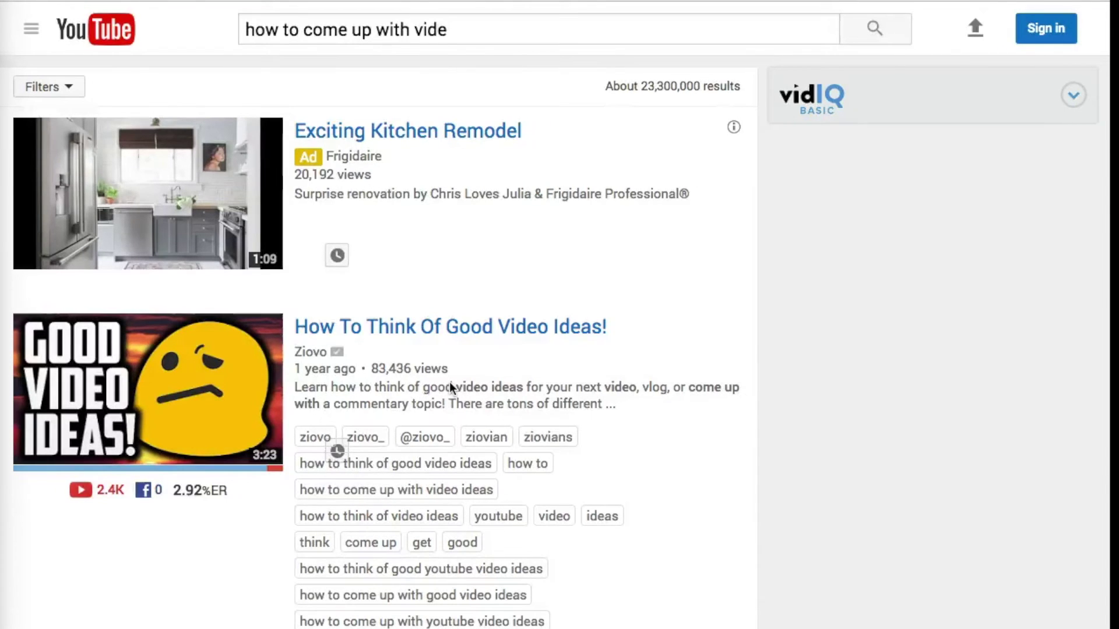
scroll(450, 382, down, 12)
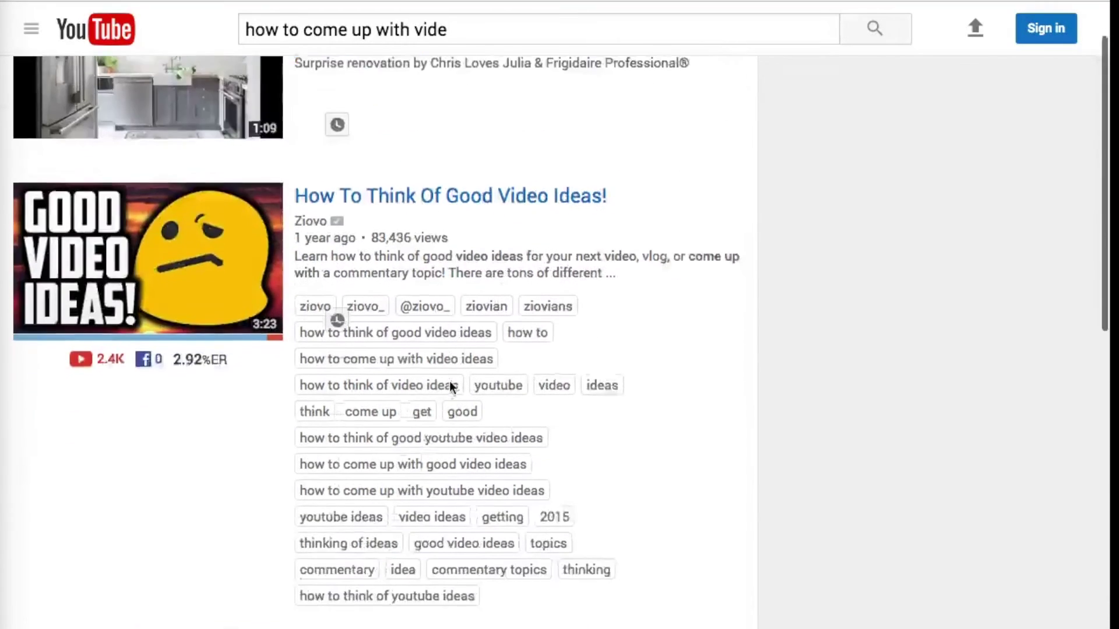
scroll(408, 419, down, 2)
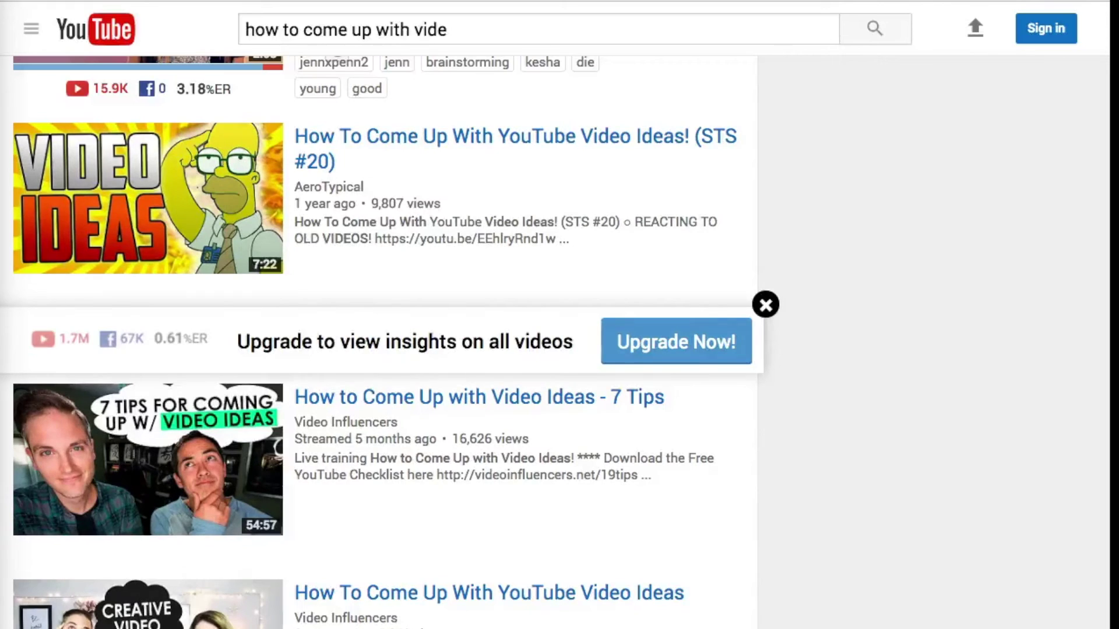
click(467, 28)
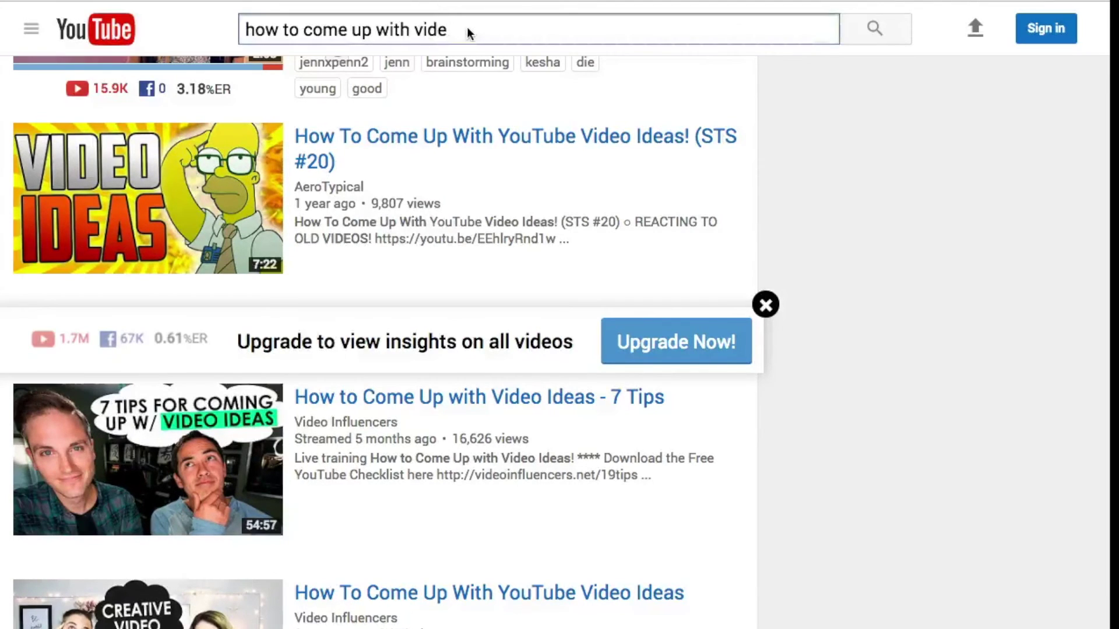
Add the 'o' back so the query reads 'how to come up with video' with suggestions shown.
text(o)
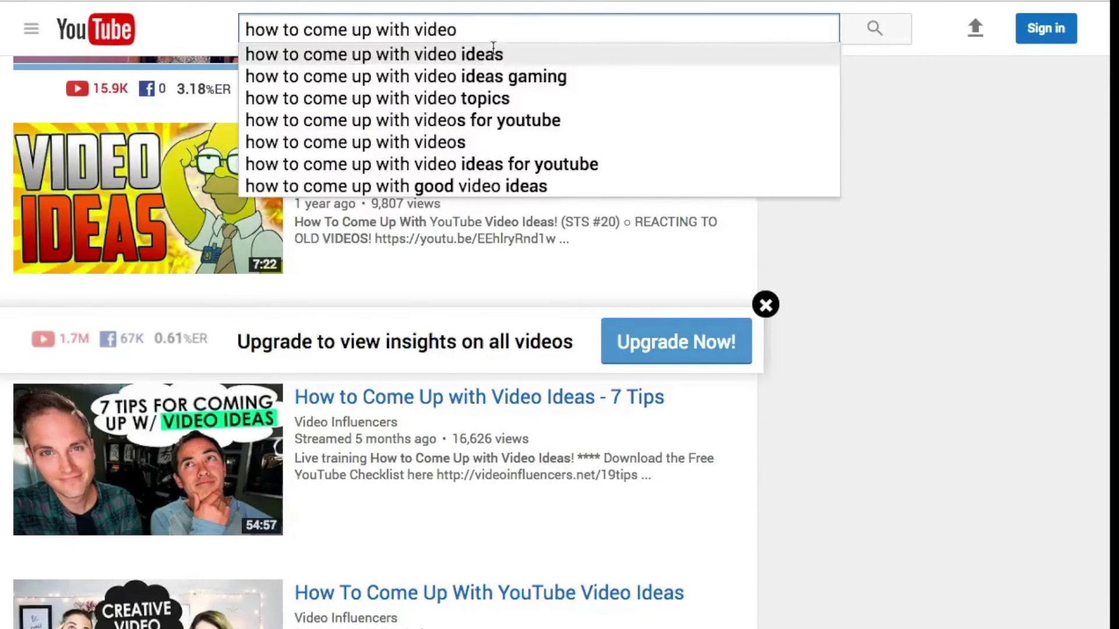